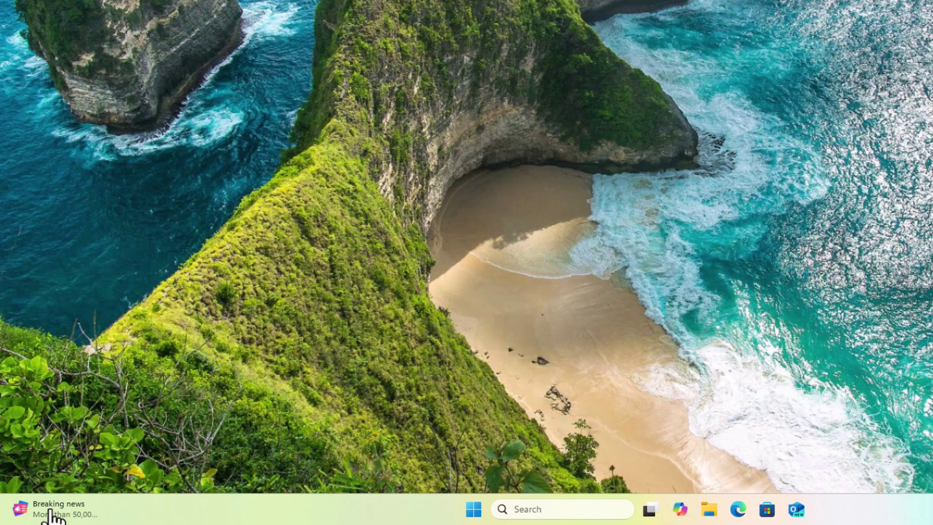
Close the Widgets news panel and reopen it.
mouse_move(51, 515)
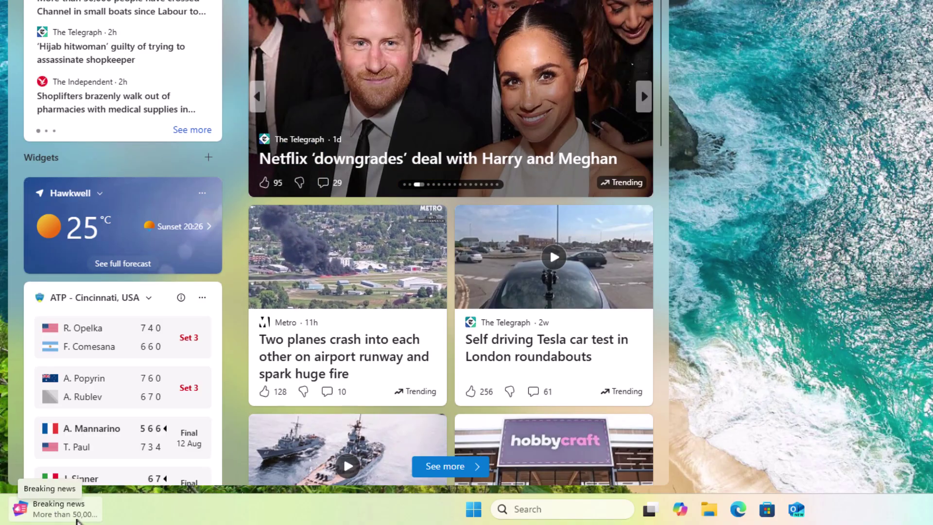
click(87, 512)
click(63, 516)
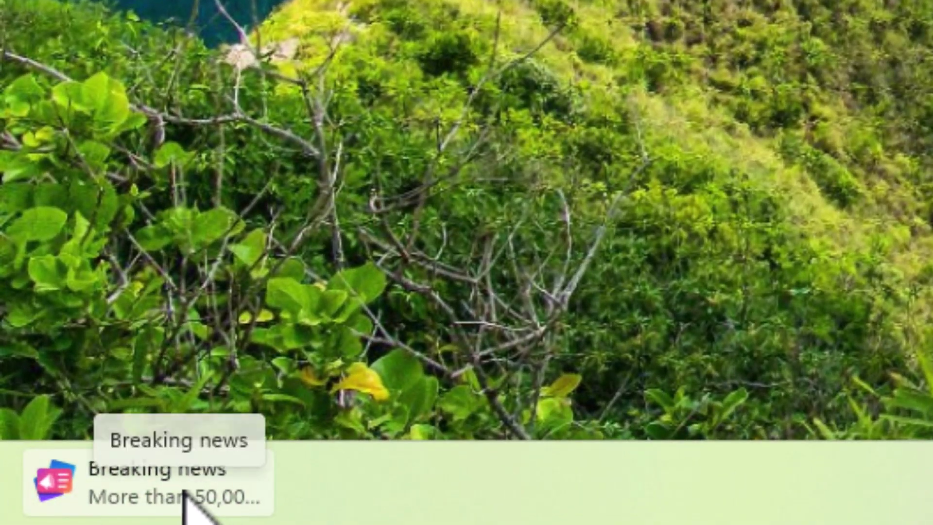
Turn 'Open Widgets board on hover' Off in Widgets settings, then close the board.
mouse_move(133, 501)
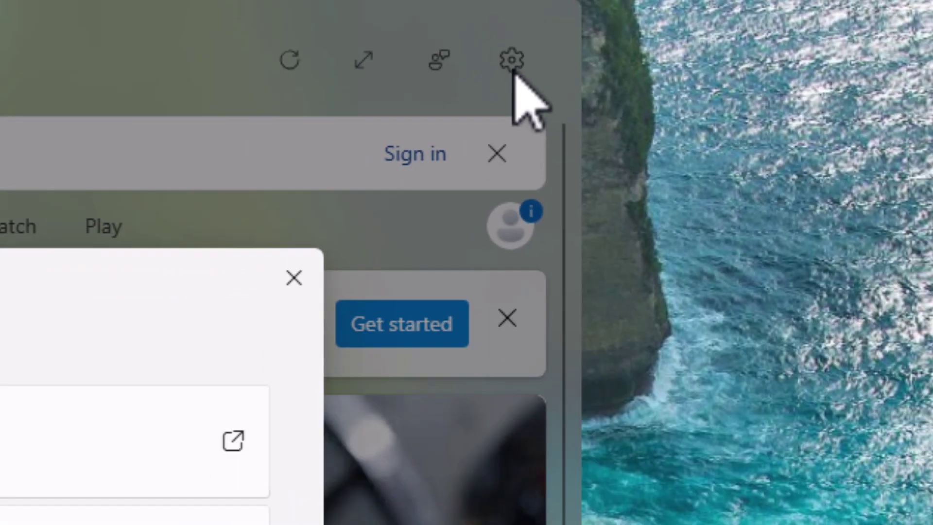
click(402, 115)
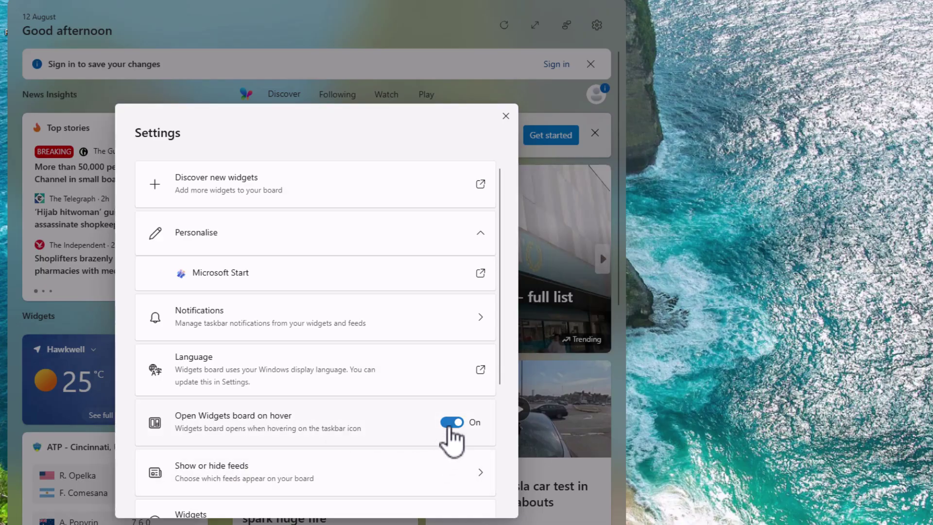
click(448, 426)
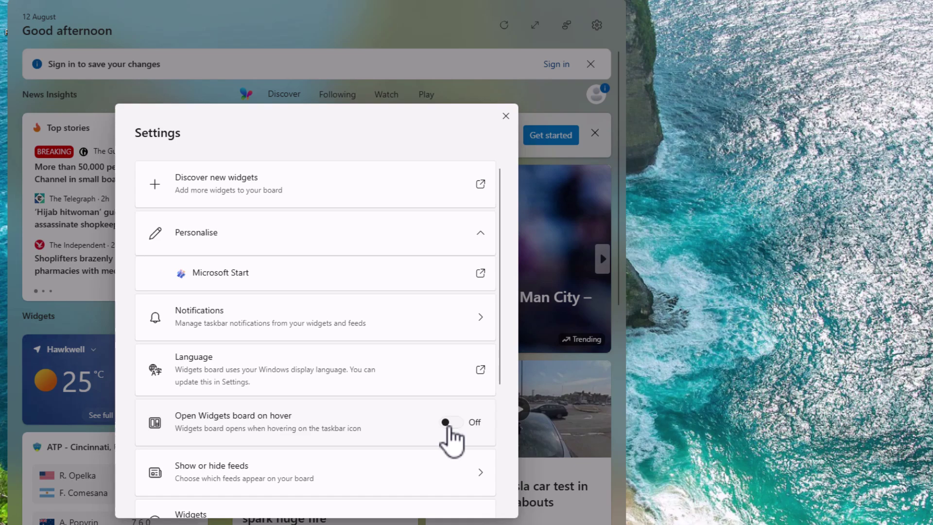
click(448, 427)
click(448, 427)
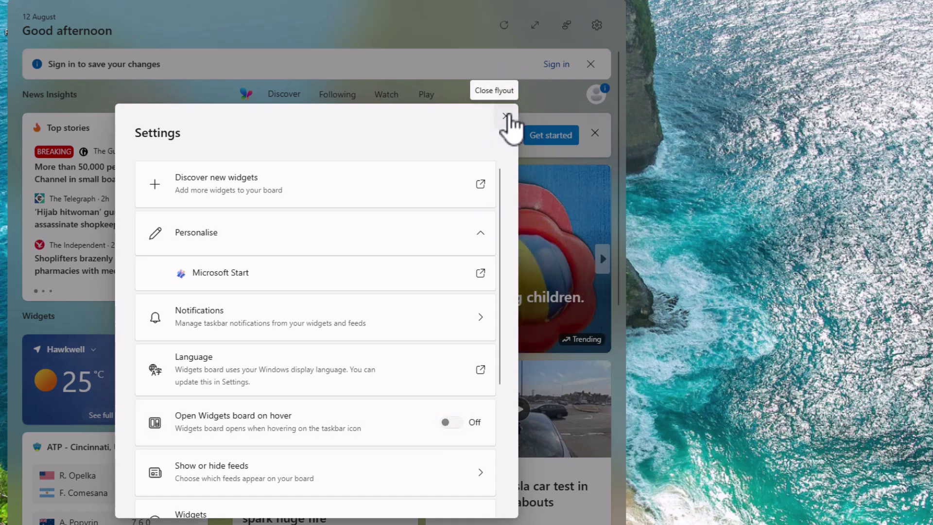
click(506, 116)
click(787, 191)
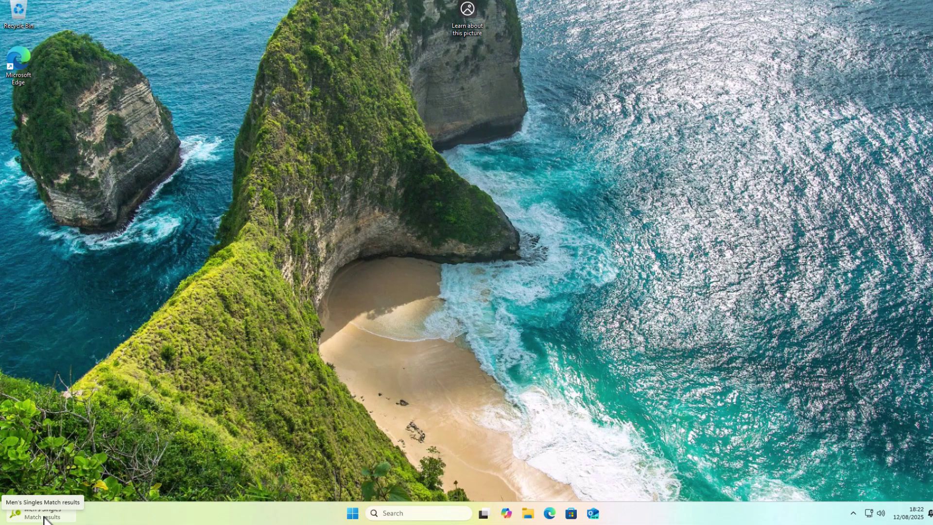
click(44, 518)
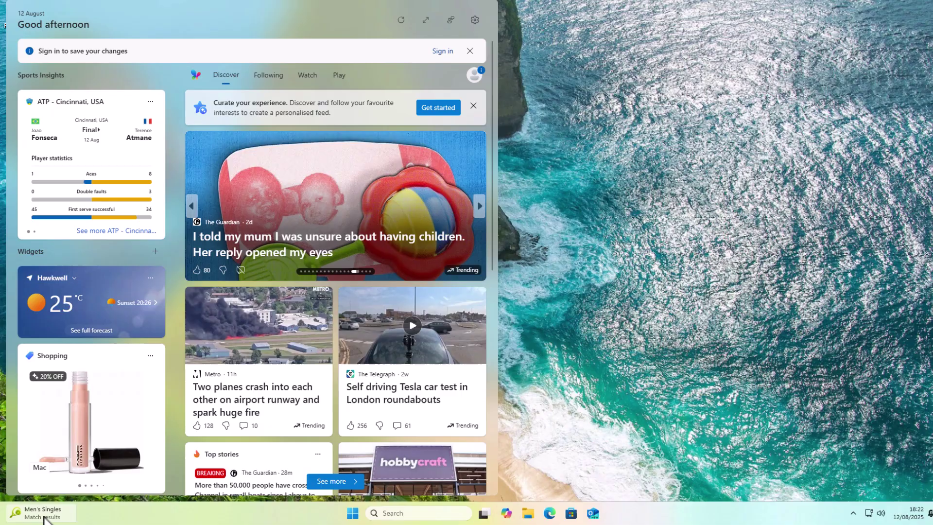
click(706, 384)
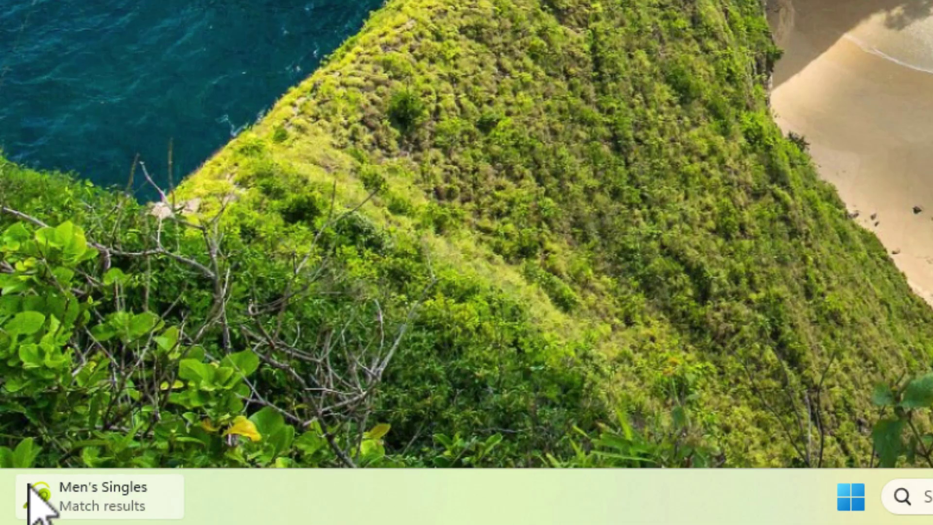
Switch the taskbar Widgets button Off then back On in Taskbar settings, and close Settings.
right_click(438, 495)
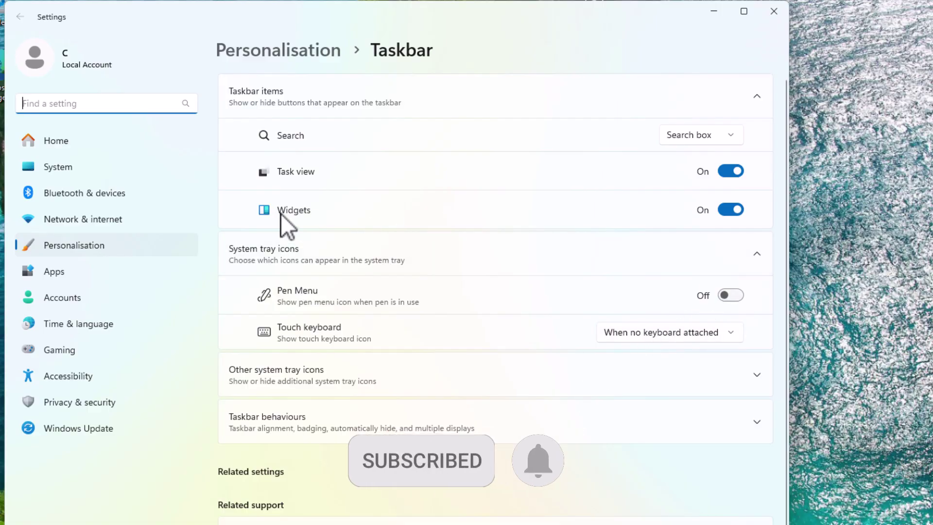
click(722, 211)
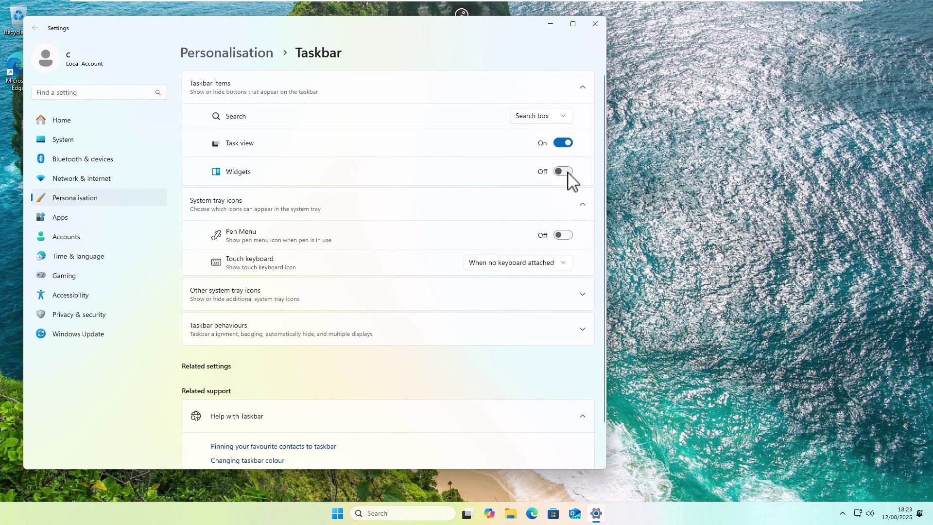
click(567, 172)
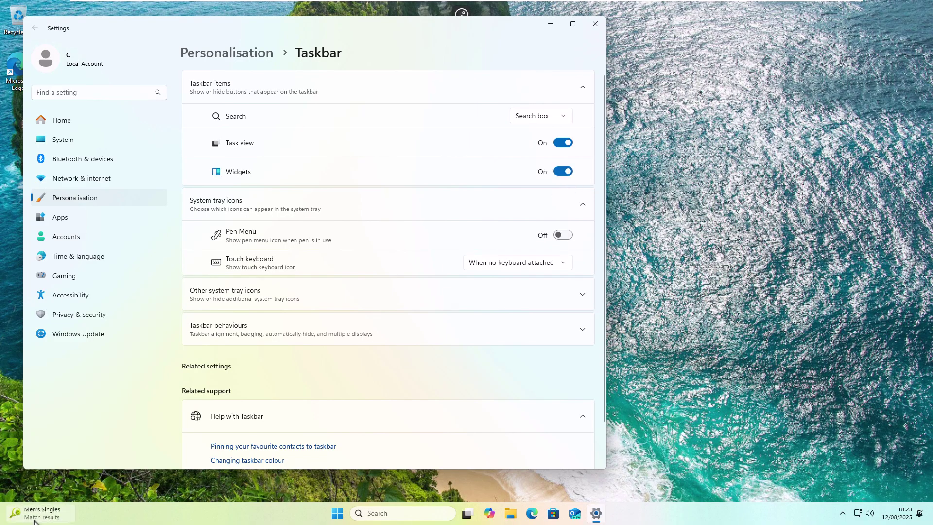
click(596, 24)
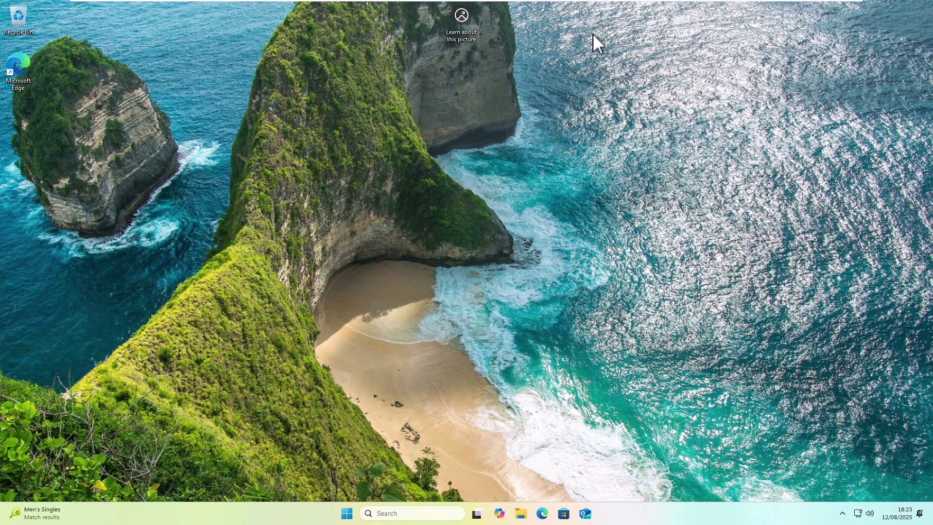
Switch 'Open Widgets board on hover' back On in Widgets settings and close the board.
click(39, 516)
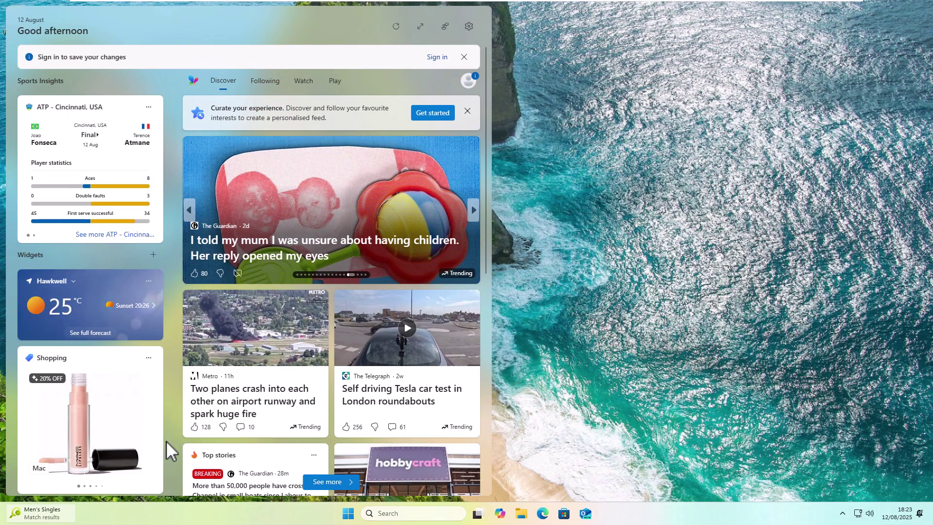
click(469, 27)
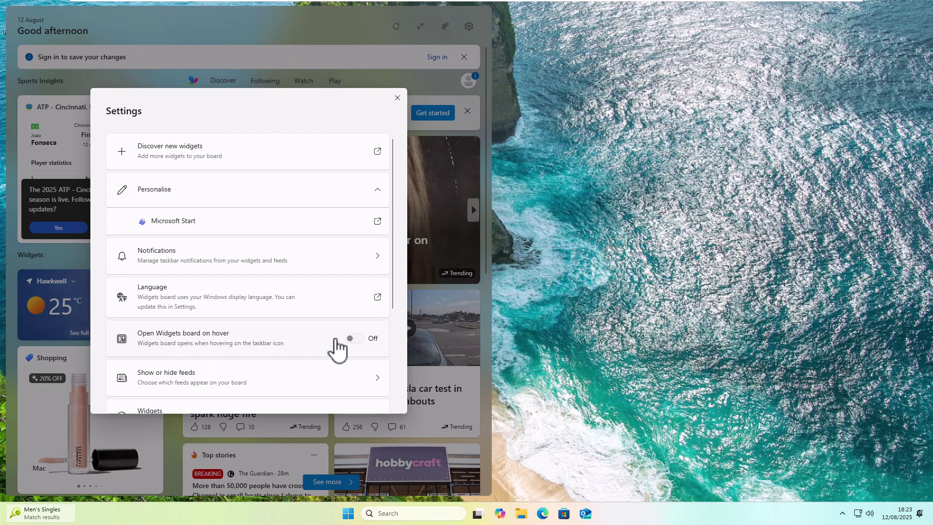
click(356, 339)
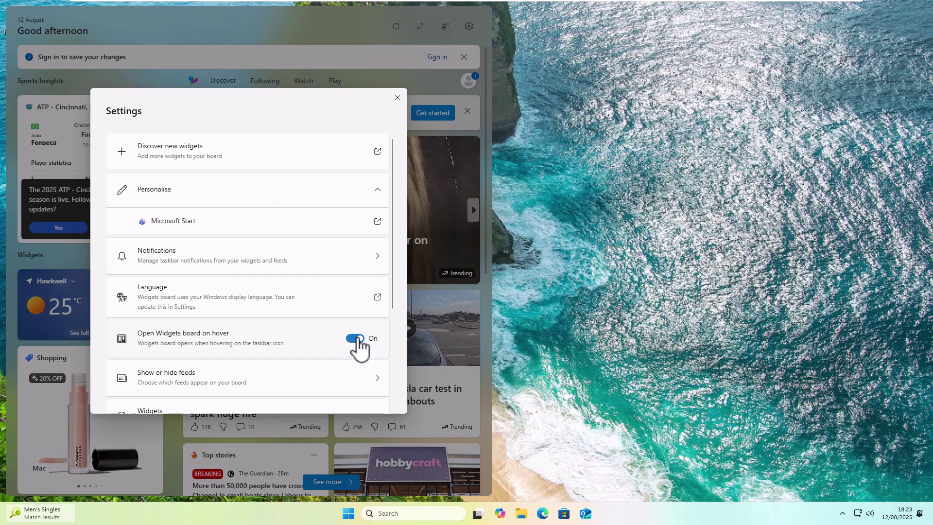
click(557, 68)
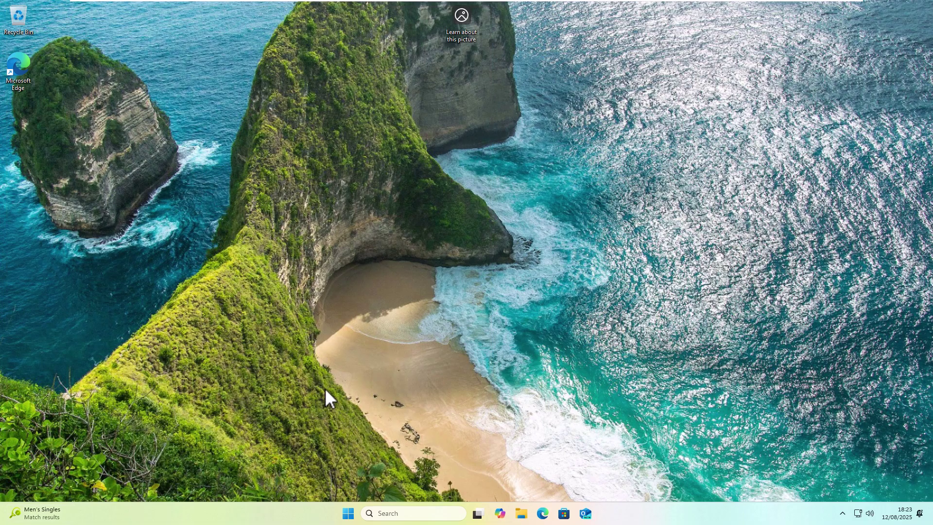
Bring the browser's YouTube page for the Firestick Downloader video to the front.
mouse_move(32, 511)
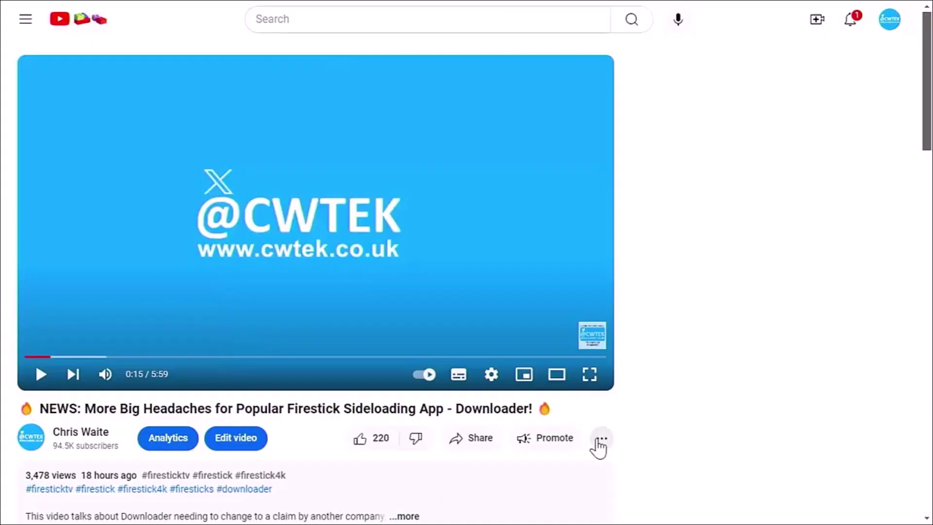
Try a £75.00 Super Thanks amount, then close the panel without buying.
click(601, 439)
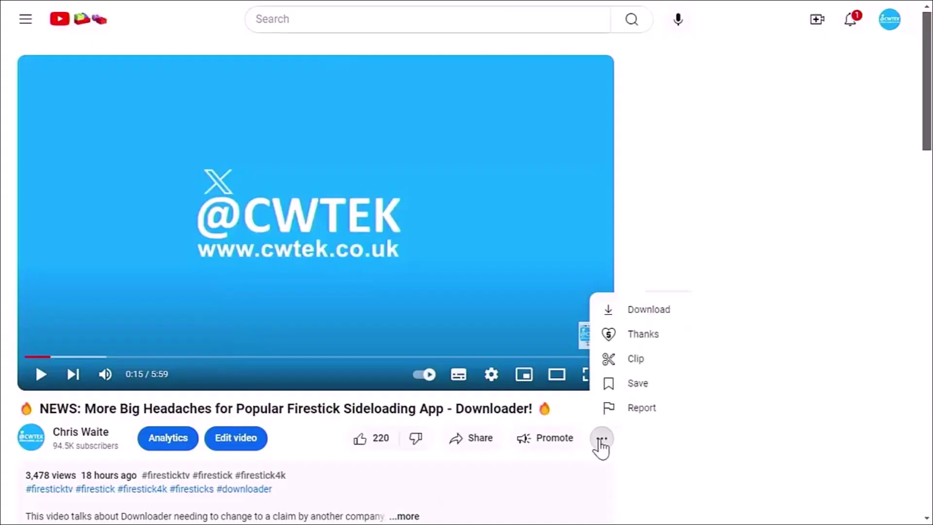
click(644, 335)
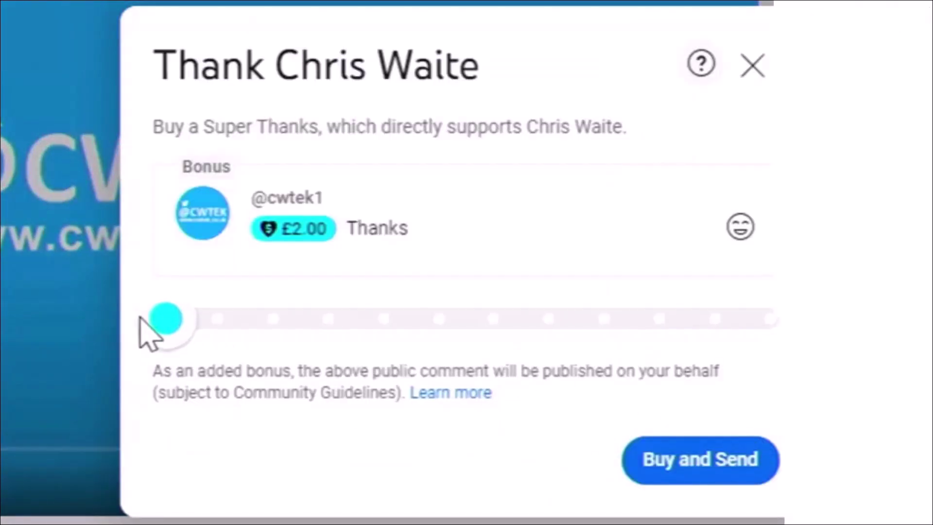
drag(171, 318, 539, 323)
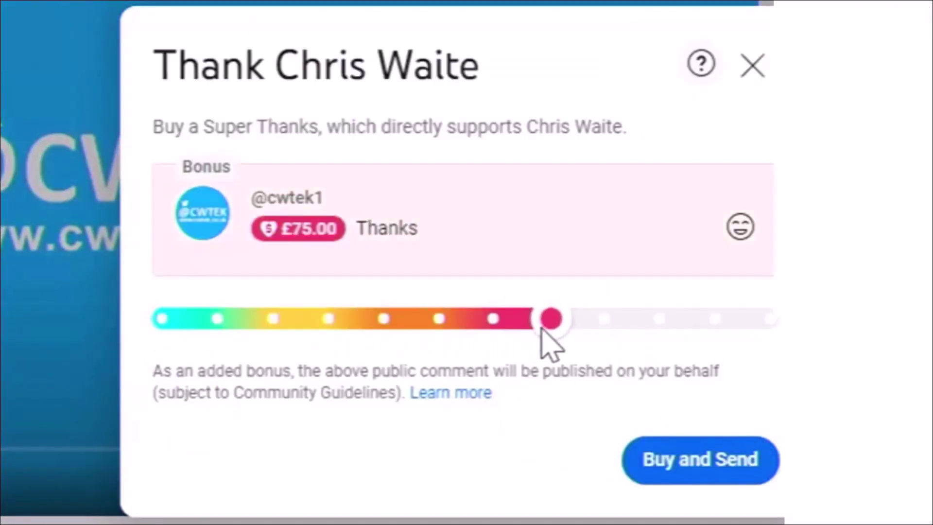
click(752, 66)
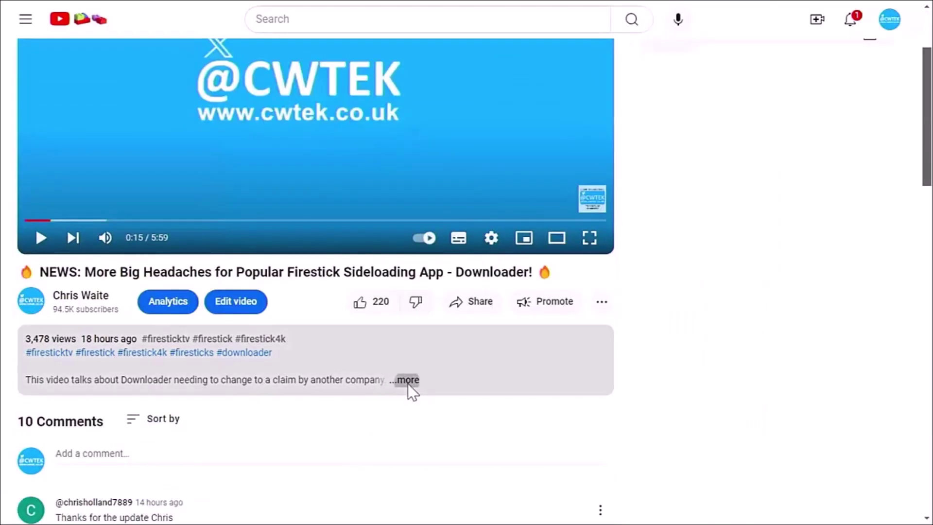
Expand the video's full description and scroll through it.
click(407, 383)
scroll(411, 379, down, 4)
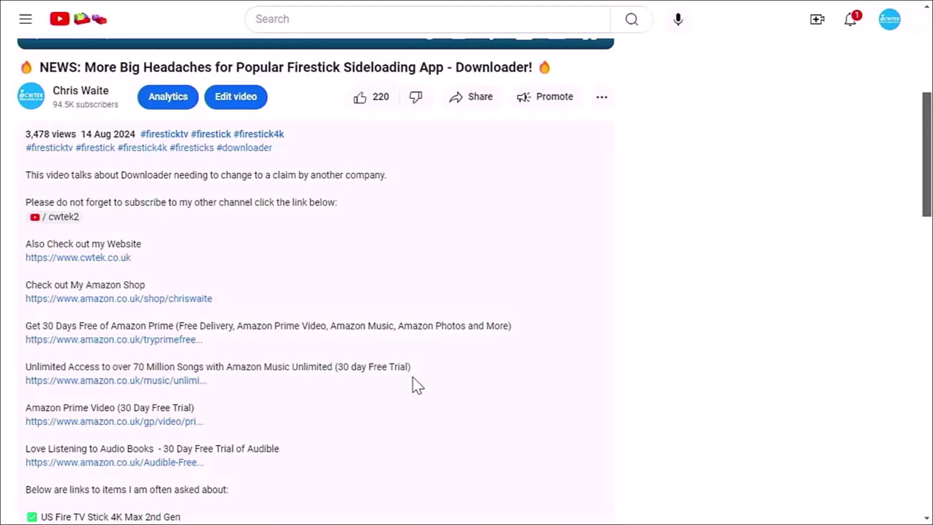
scroll(412, 377, down, 5)
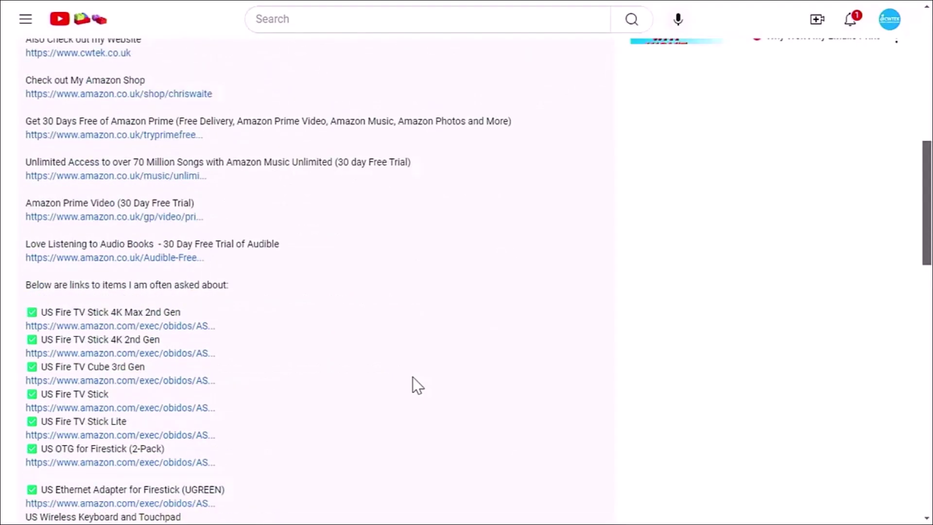
scroll(413, 377, up, 3)
scroll(413, 377, up, 3)
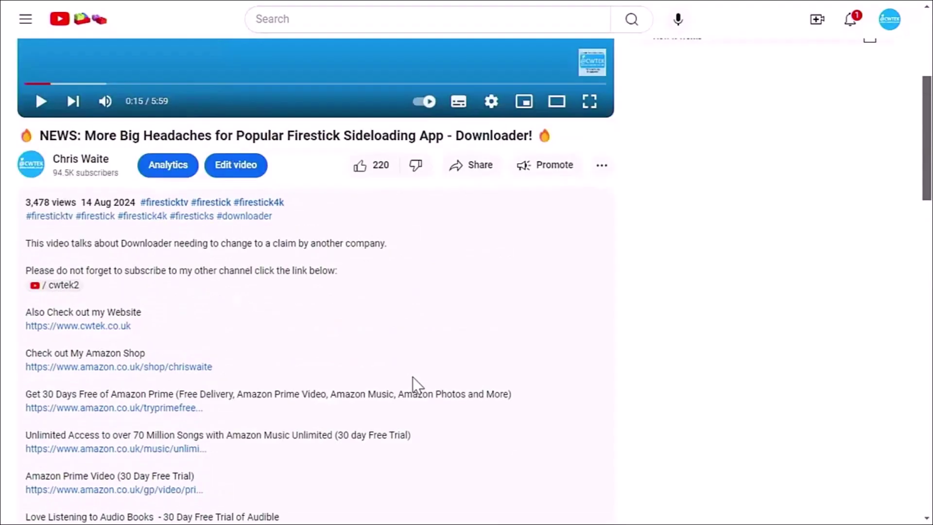
scroll(413, 377, up, 3)
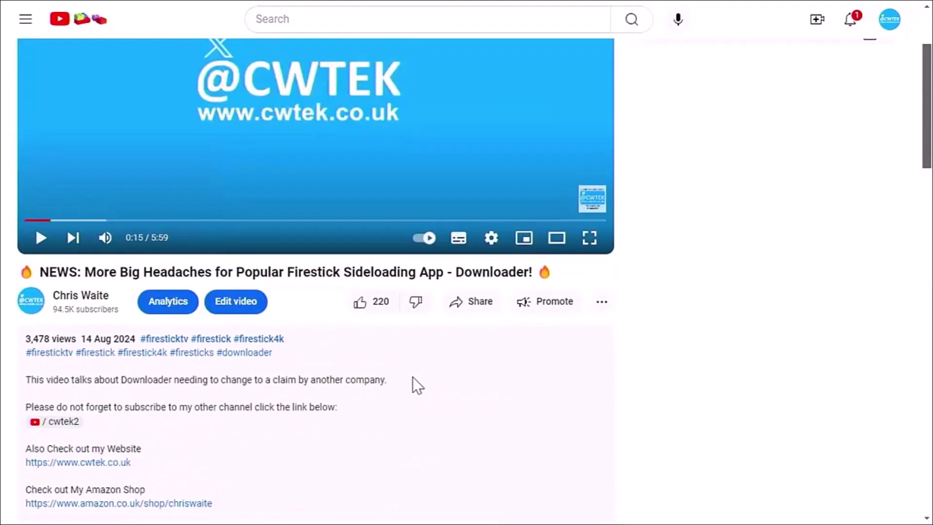
Reopen Super Thanks, set £15.00, and dismiss it without buying.
click(599, 302)
click(624, 368)
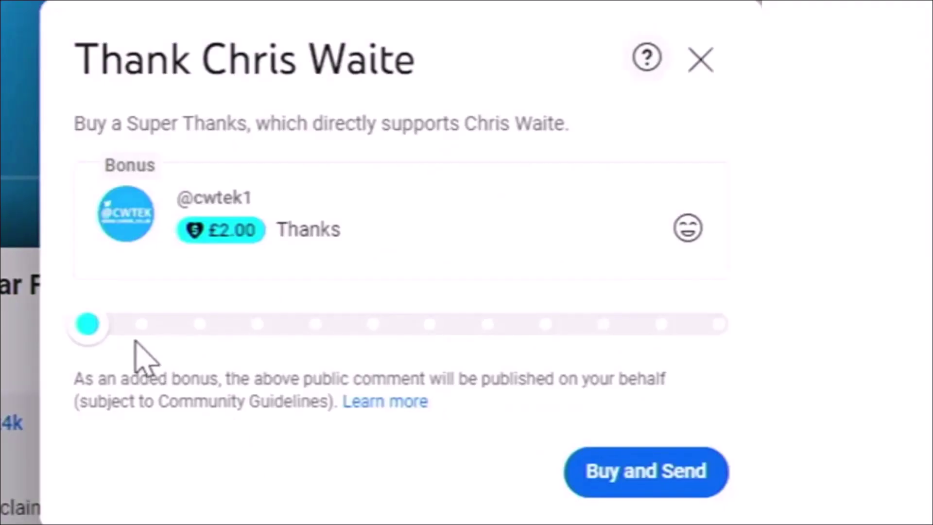
drag(92, 327, 285, 331)
click(700, 60)
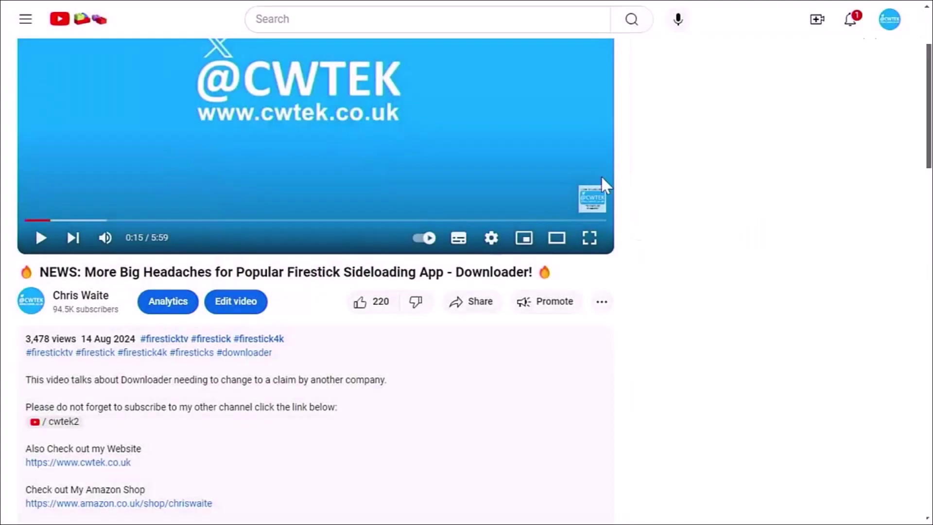
Go to the video's channel home page and scroll through its videos, playlists and Shorts.
click(39, 305)
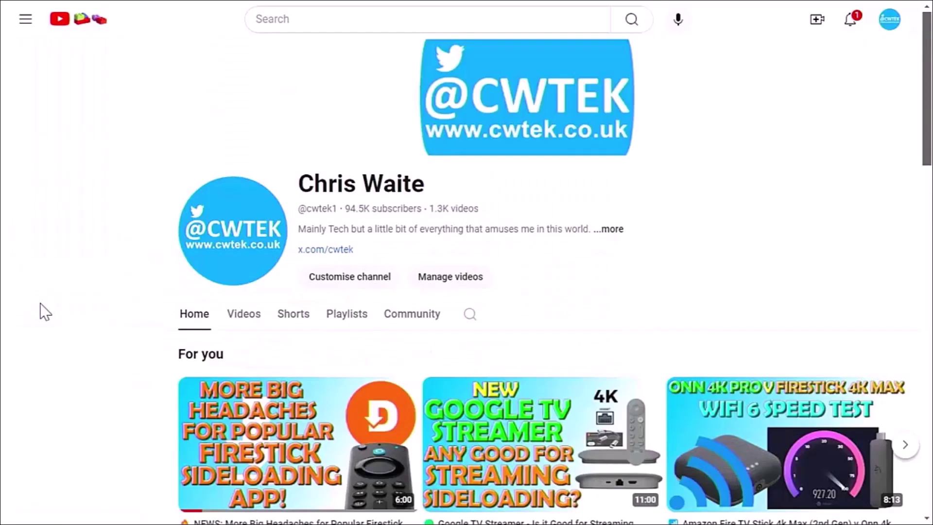
scroll(504, 303, down, 3)
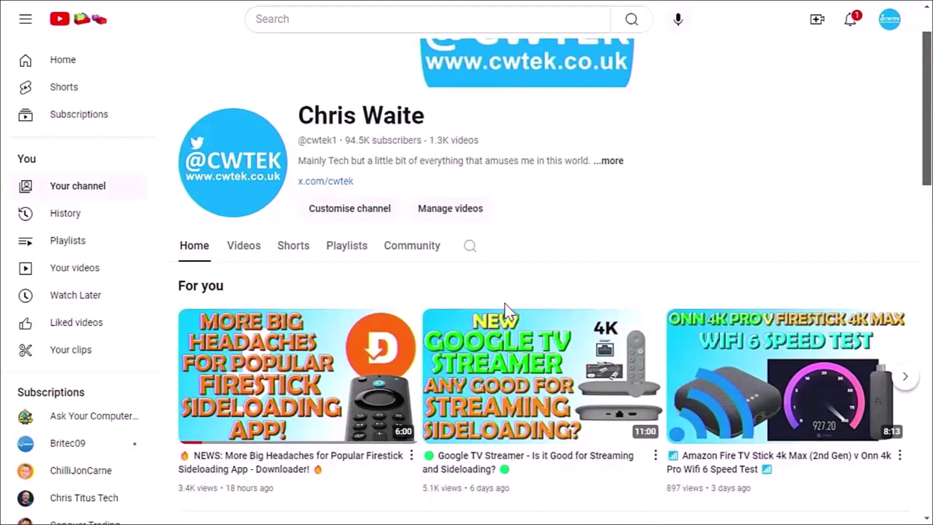
scroll(505, 311, down, 7)
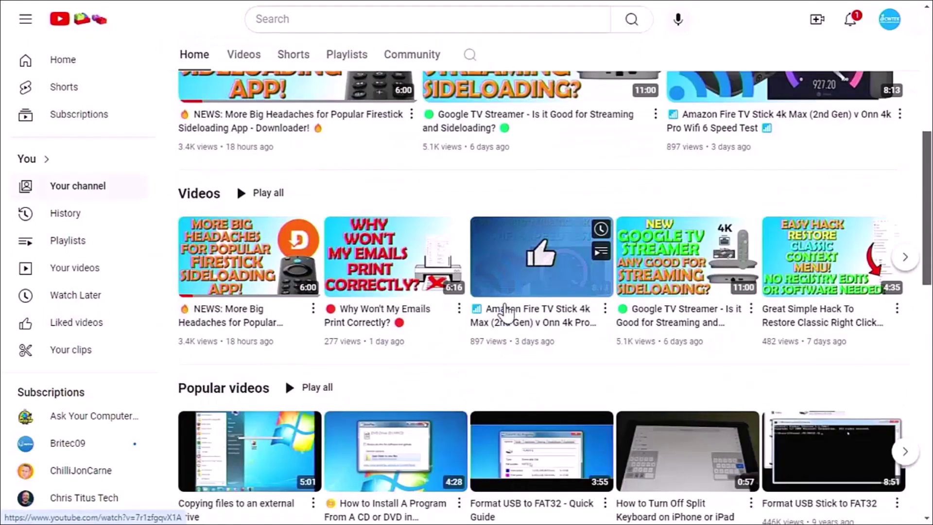
scroll(505, 314, down, 5)
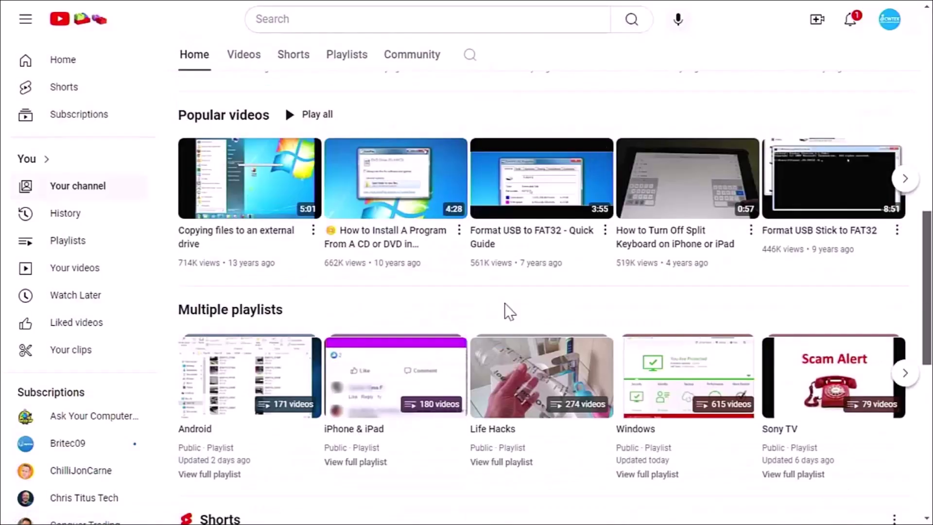
scroll(504, 301, down, 2)
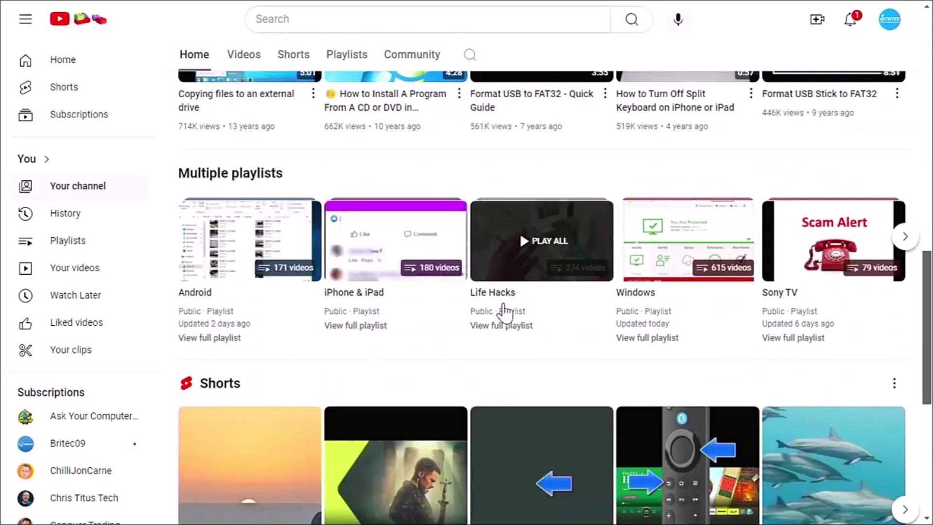
scroll(506, 312, down, 3)
scroll(505, 313, down, 5)
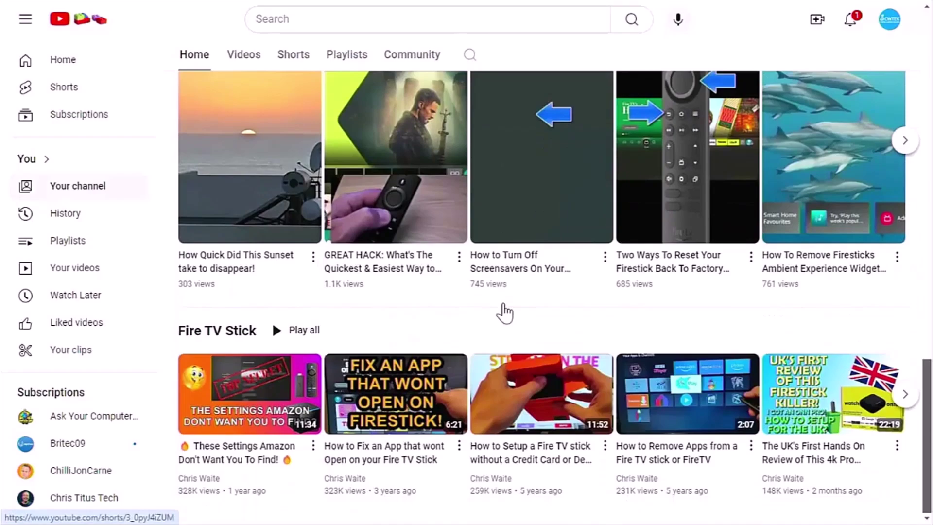
scroll(503, 311, up, 5)
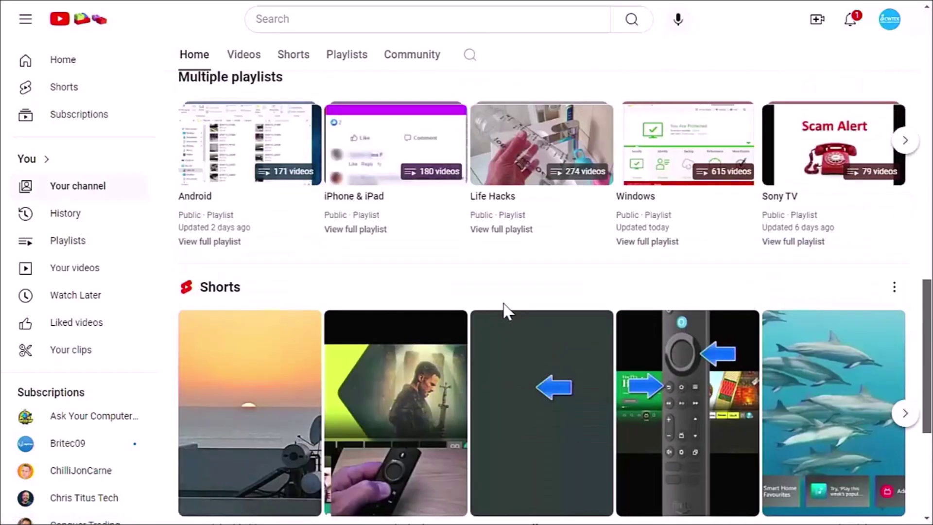